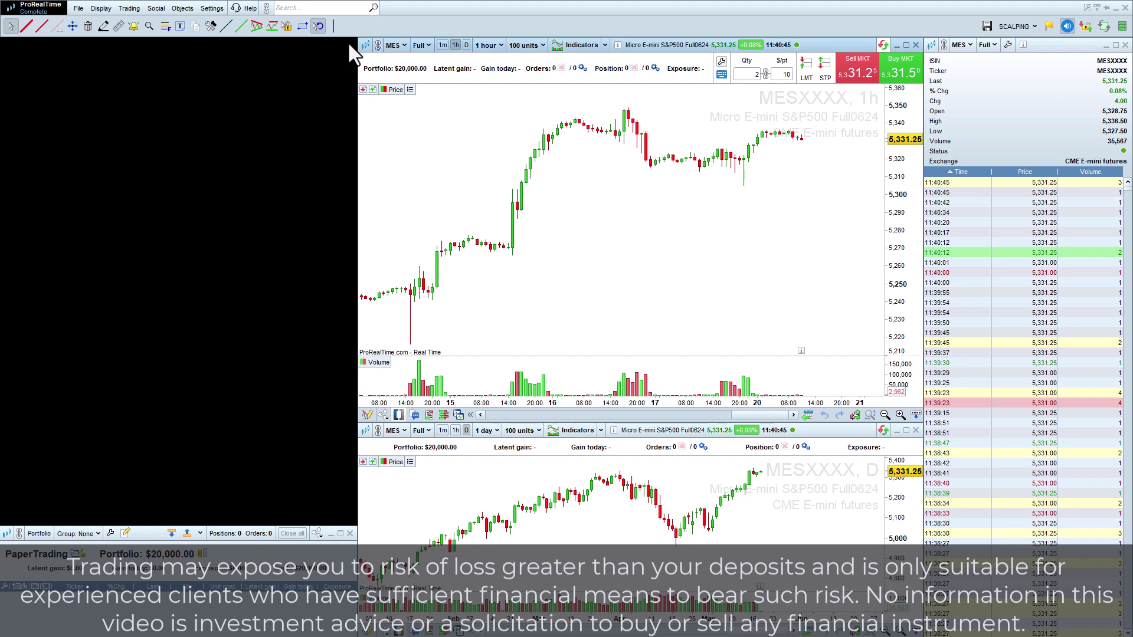
Open a new order book for MES in the empty left pane beside the charts.
left_click(443, 414)
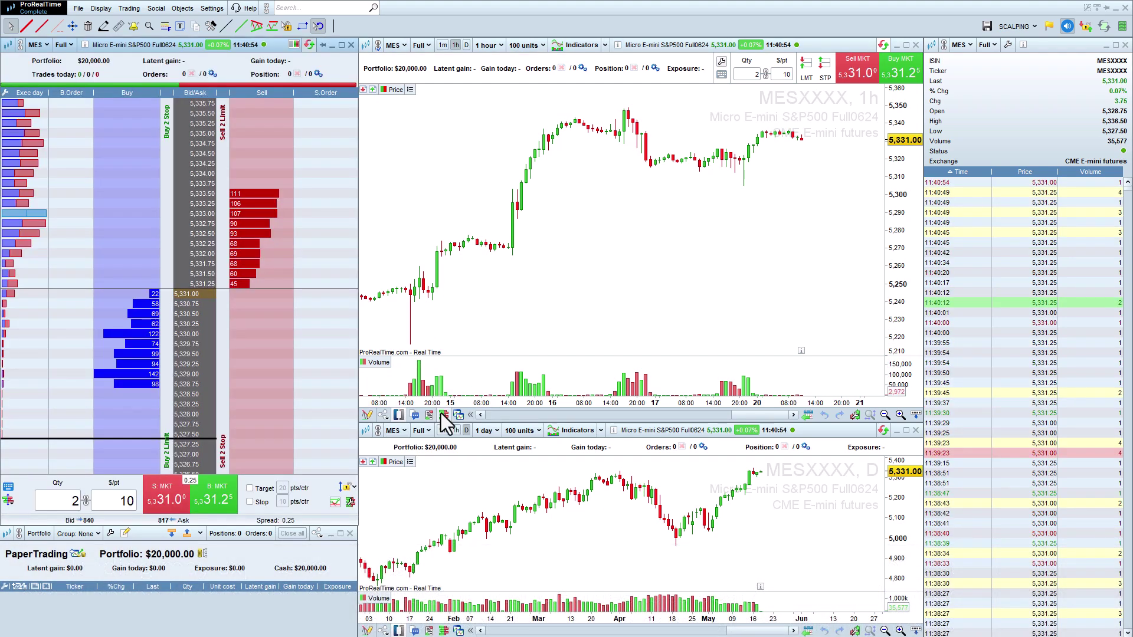
Place a 2-lot buy limit at 5,328.00, cancel it, and set Buy/Sell placement to Limit only.
left_click(98, 10)
mouse_move(139, 152)
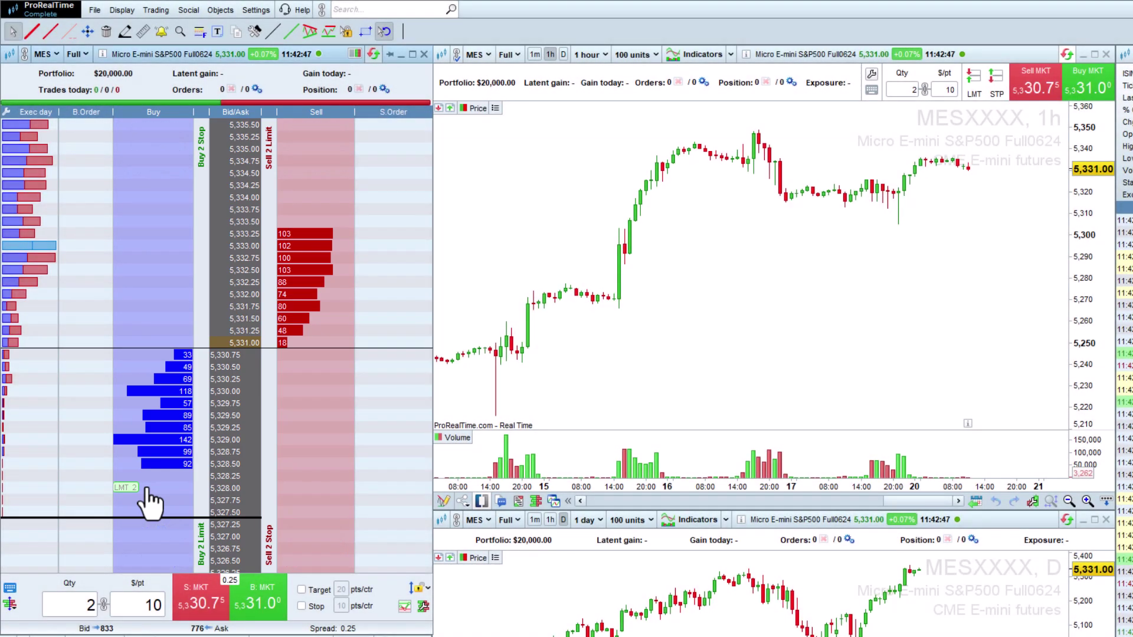
left_click(148, 488)
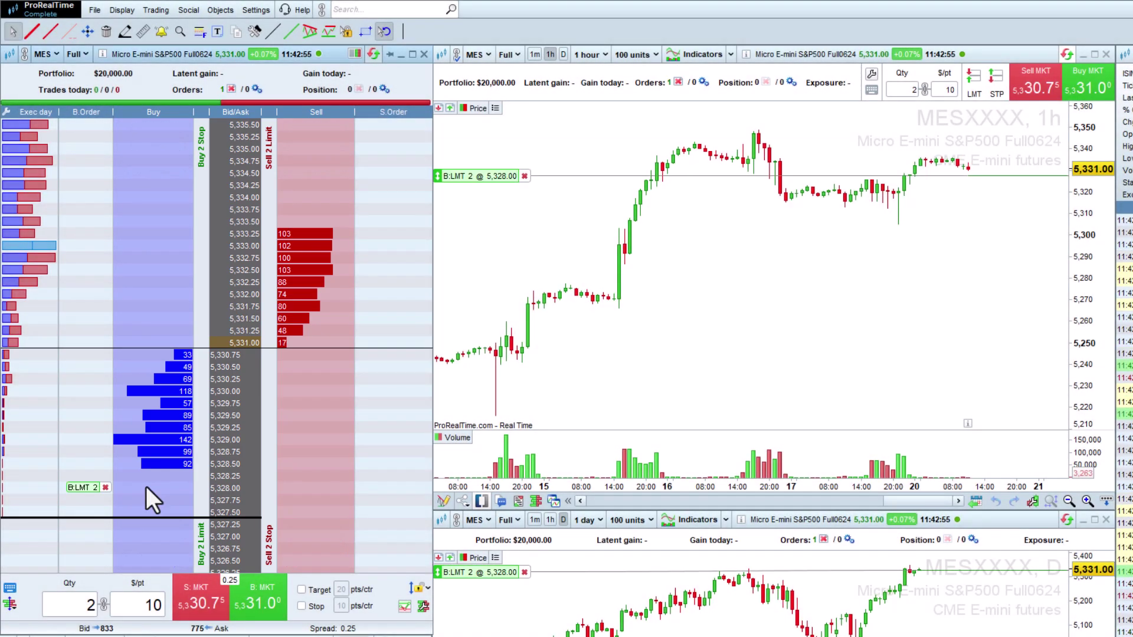
left_click(105, 487)
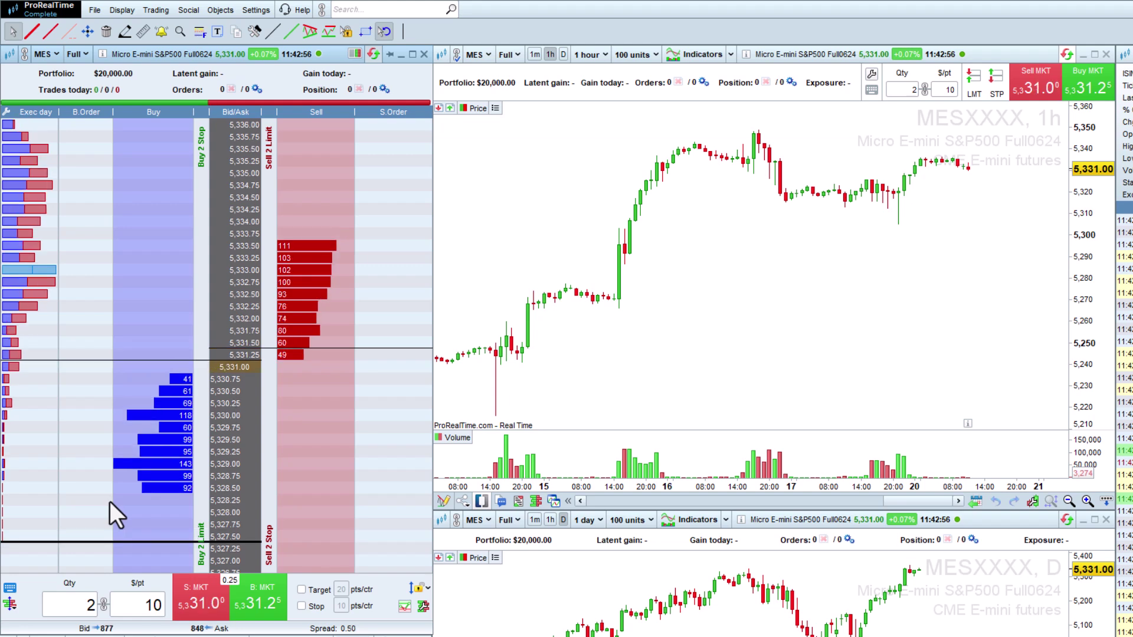
left_click(421, 603)
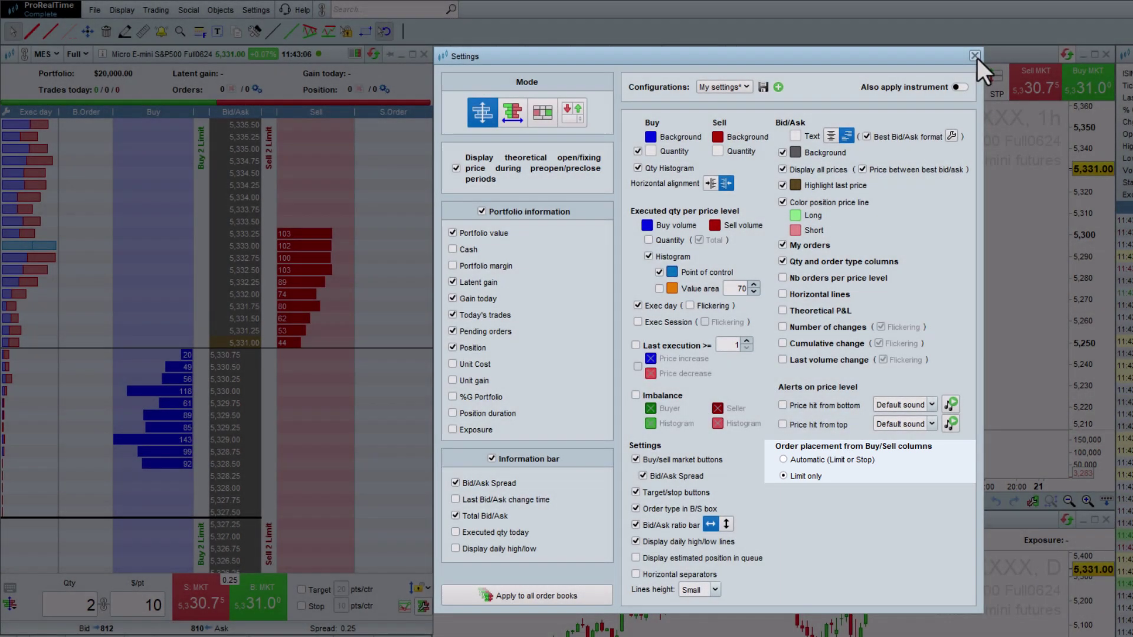
Close the Settings dialog to return to the MES order book ladder.
left_click(975, 56)
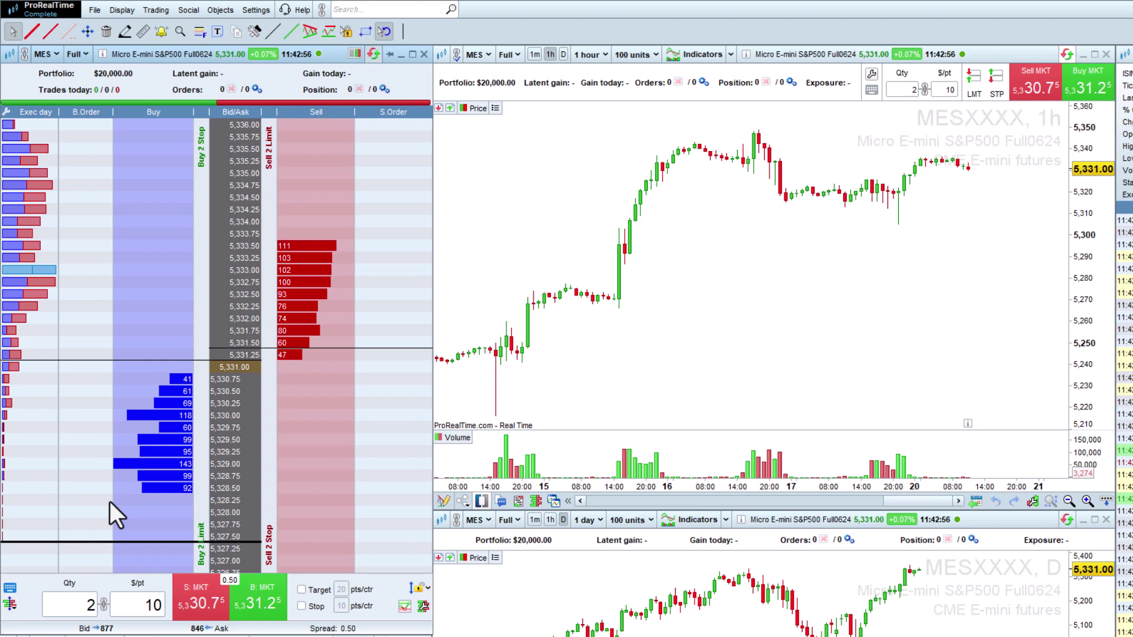
Enable a 20-point target and stop, then place a bracketed buy limit for 2 at 5,328.25.
left_click(422, 606)
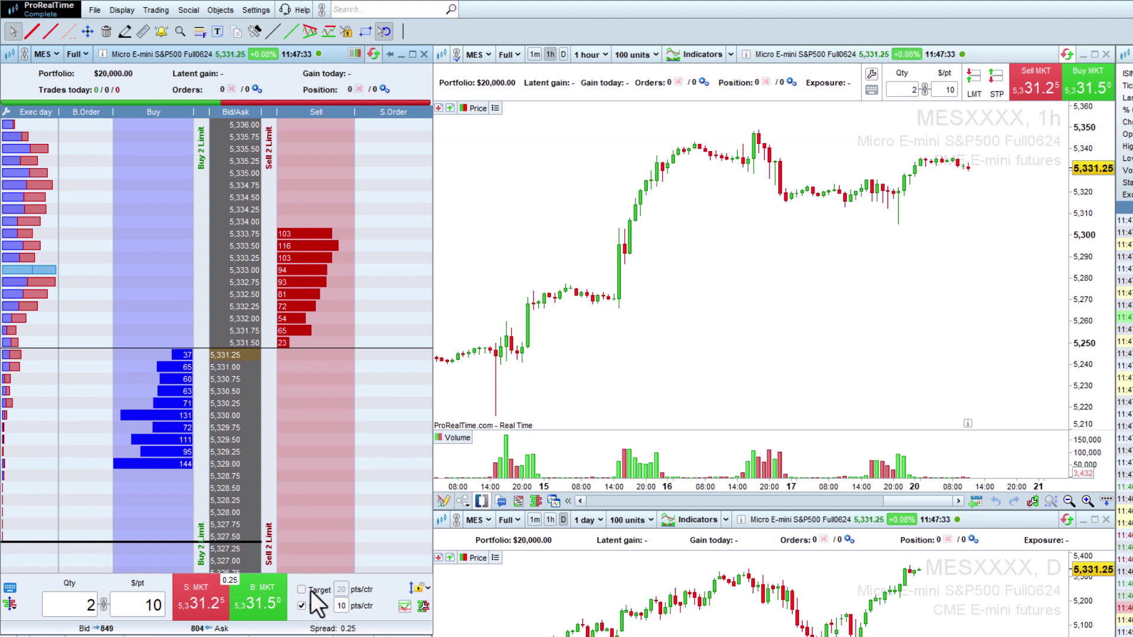
left_click(310, 590)
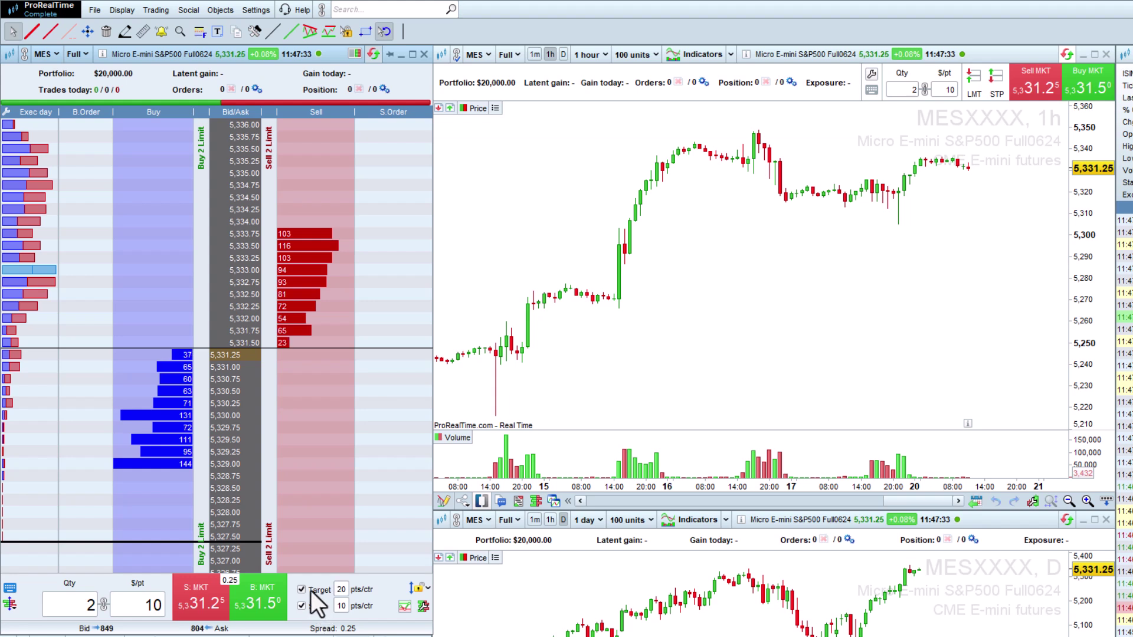
left_click(168, 505)
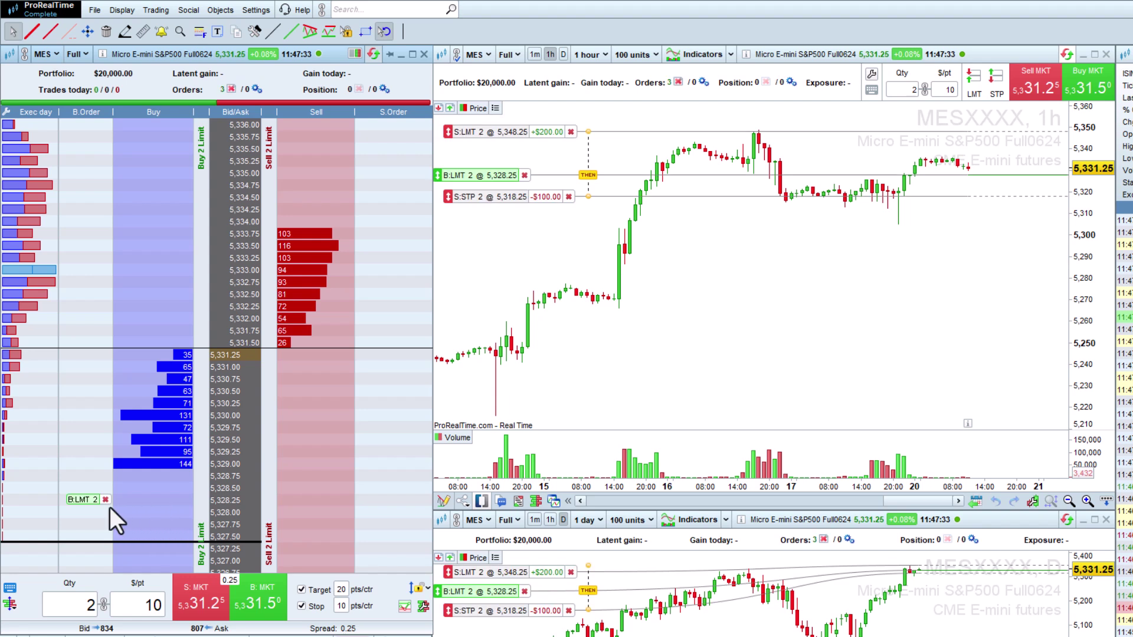
Move the buy limit up past 5,328.75, then cancel it and close the position with its brackets.
left_click_drag(84, 501, 85, 485)
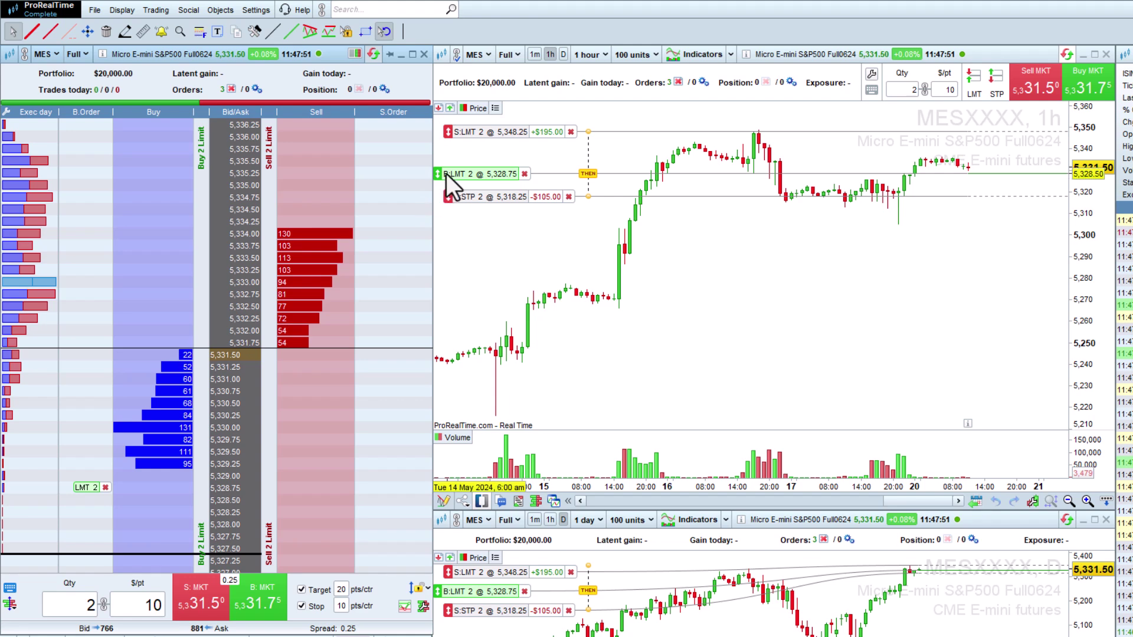
left_click_drag(441, 175, 442, 171)
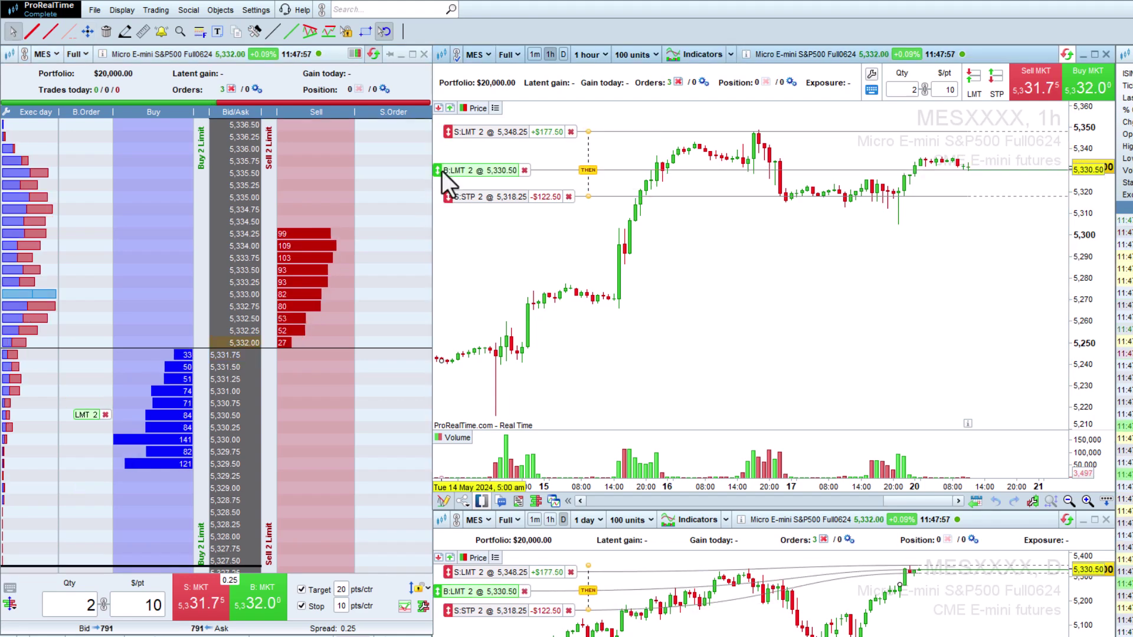
left_click(105, 415)
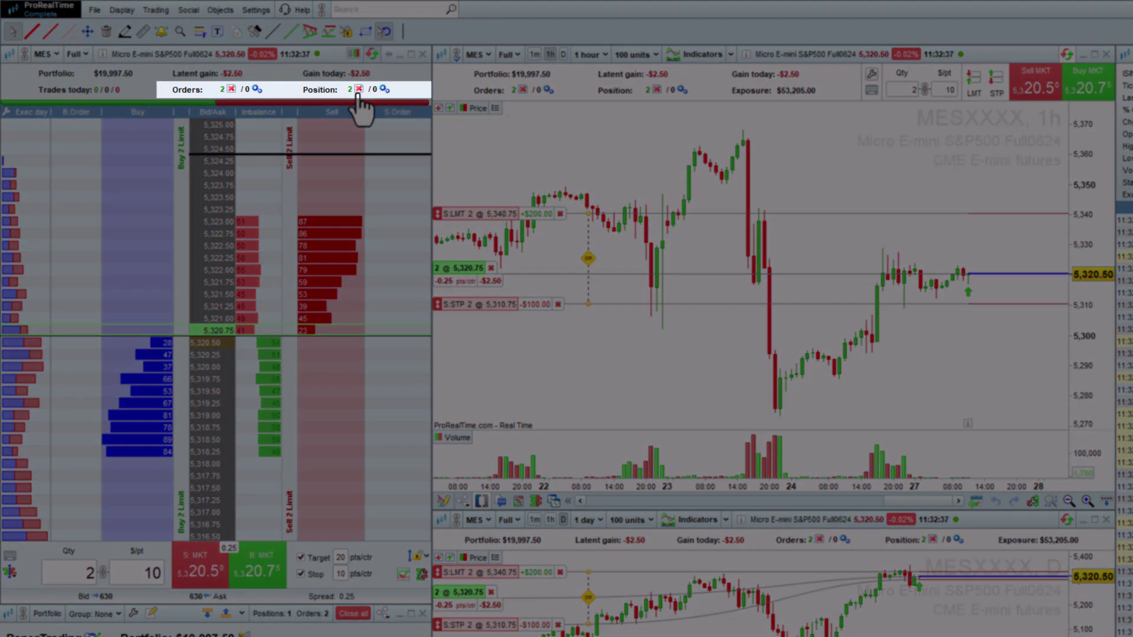
left_click(358, 90)
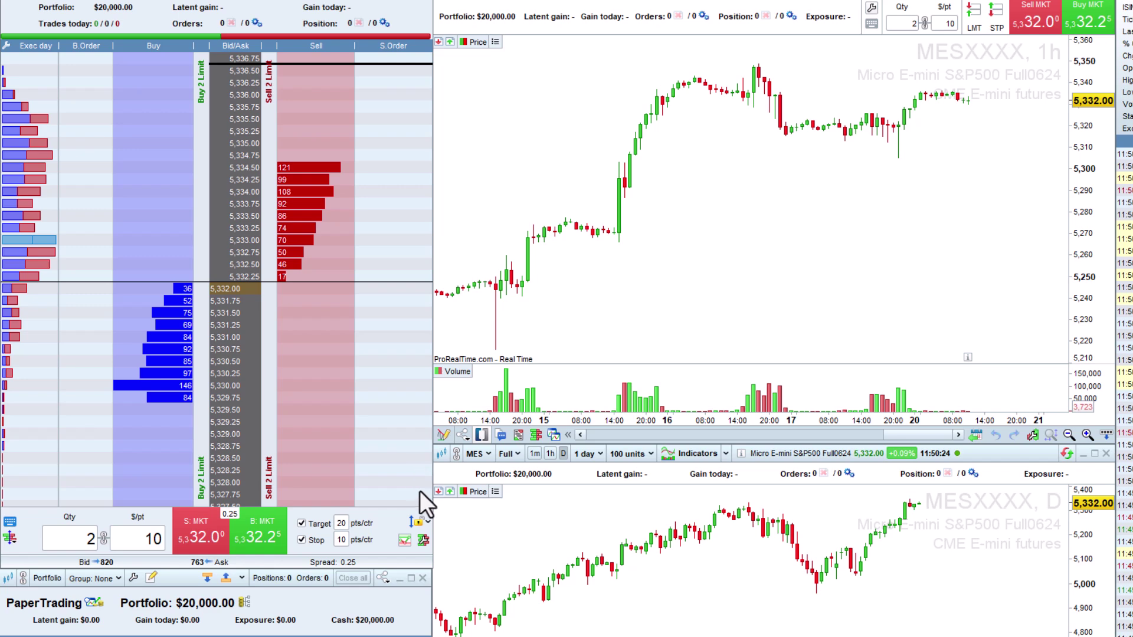
Tick 'Display estimated position in queue', then place a buy limit for 2 to test it.
left_click(423, 538)
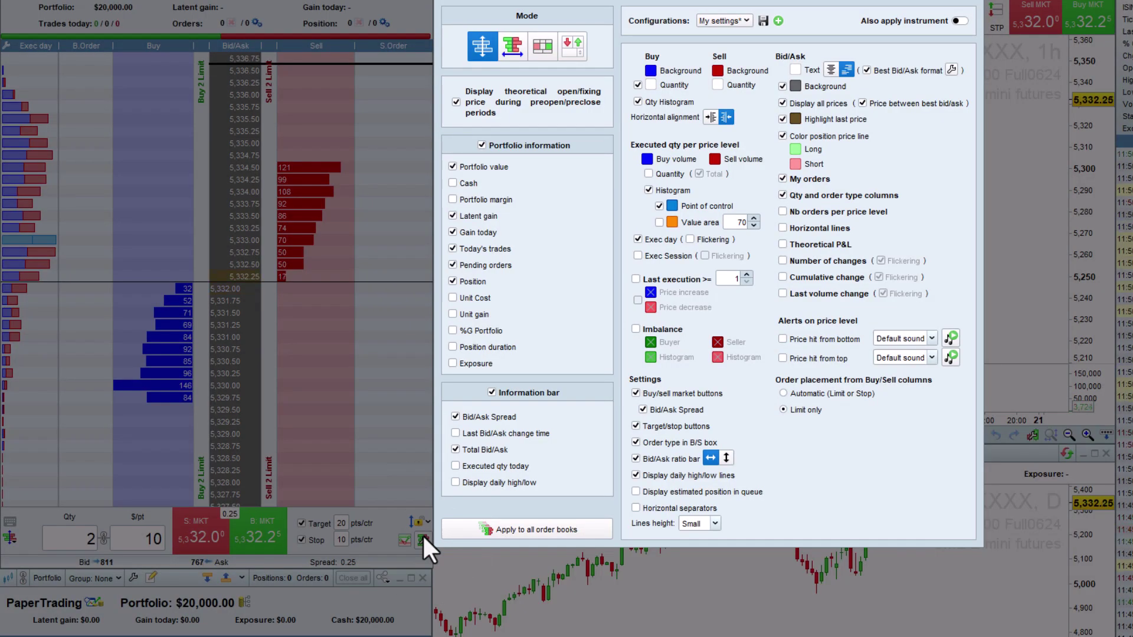
mouse_move(659, 496)
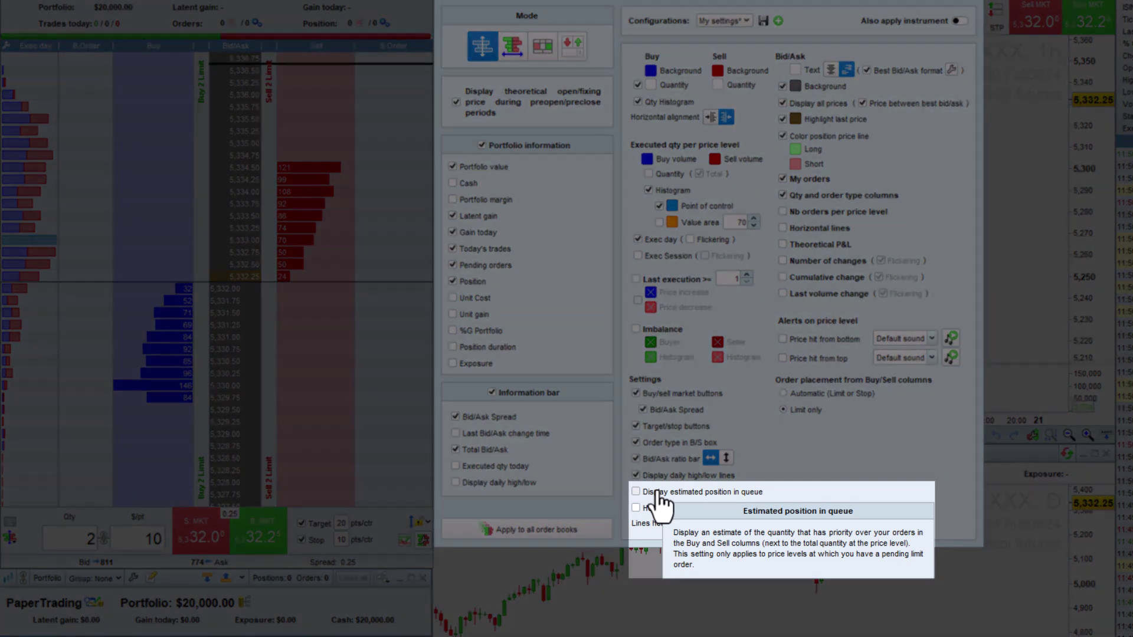
left_click(658, 494)
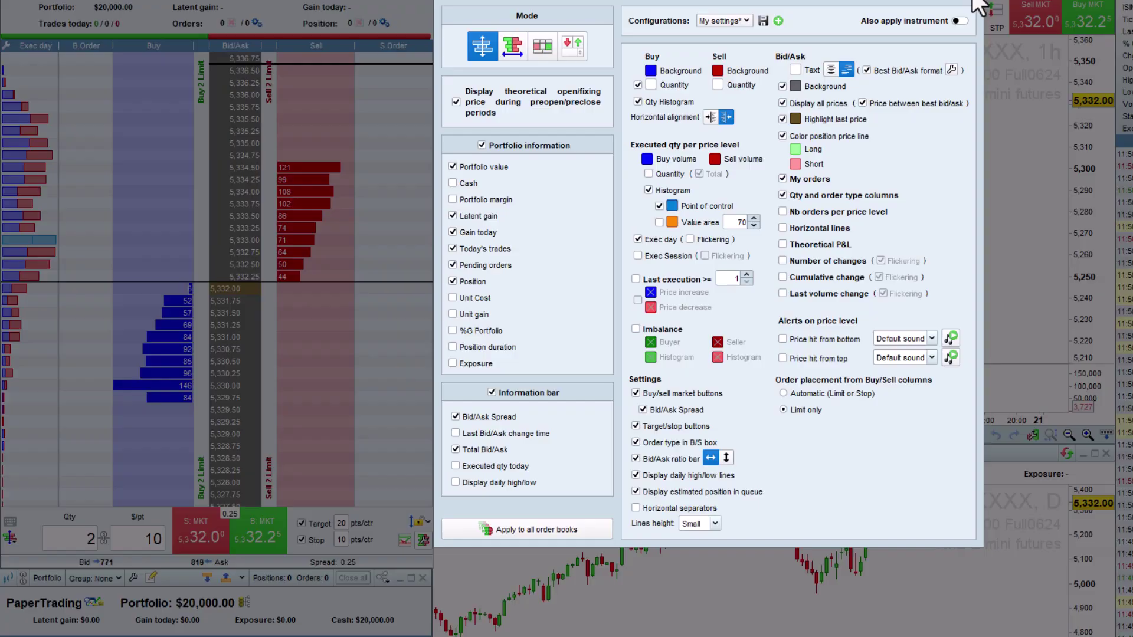
left_click(975, 3)
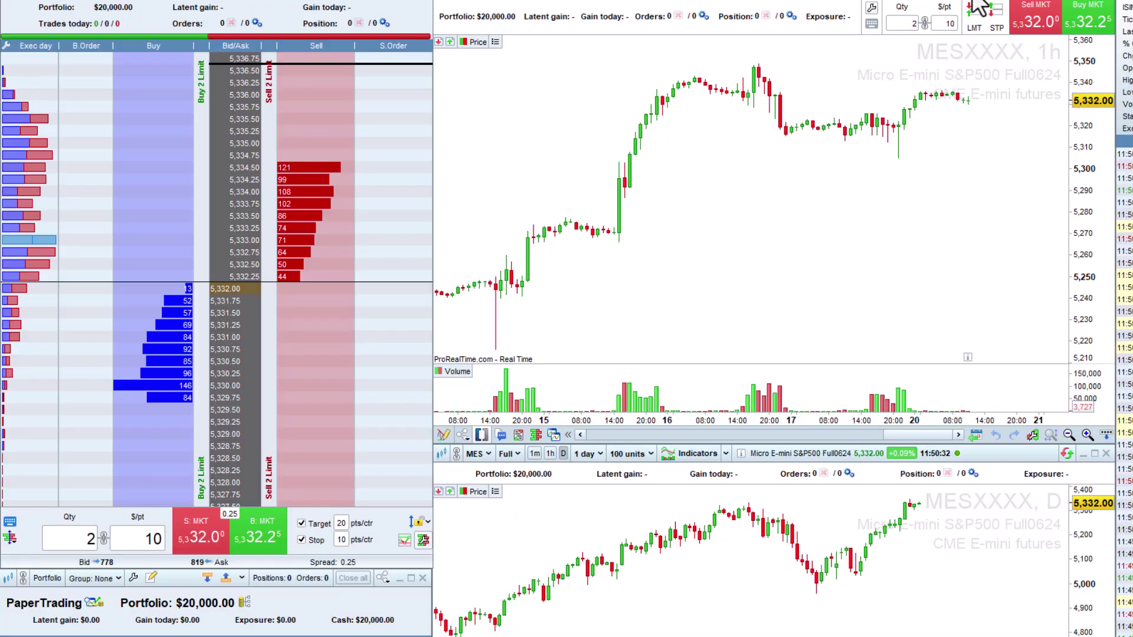
left_click(183, 382)
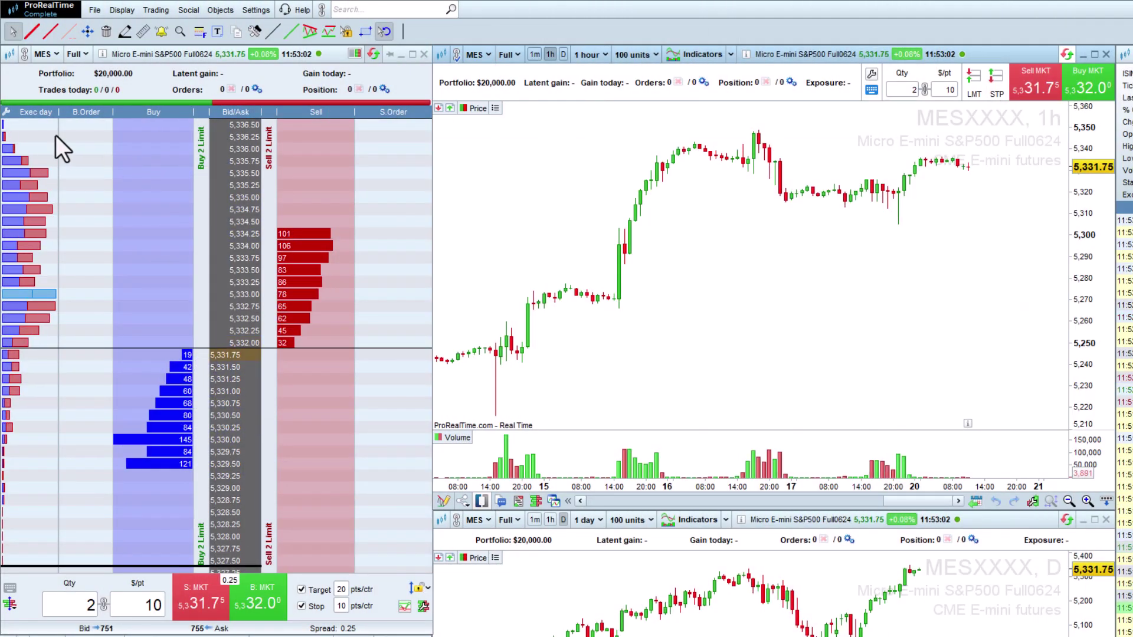
Tick Imbalance under Columns in the ladder's wrench options, then close the panel.
left_click(7, 113)
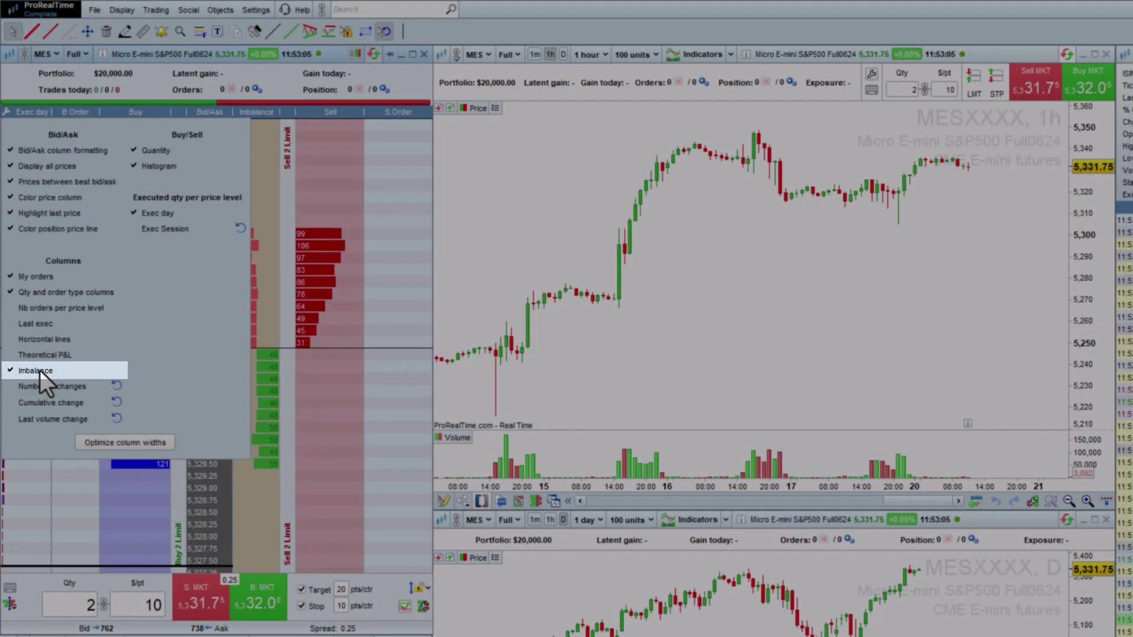
left_click(40, 370)
left_click(551, 317)
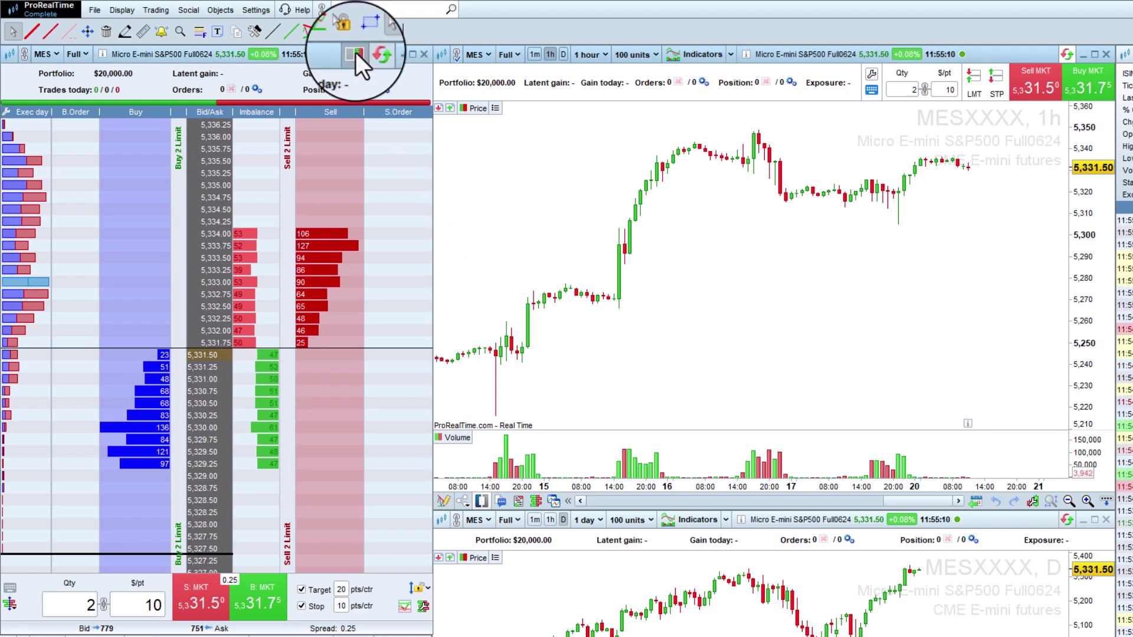
Show the heatmap price chart beside the MES ladder, then hide it again.
left_click(355, 52)
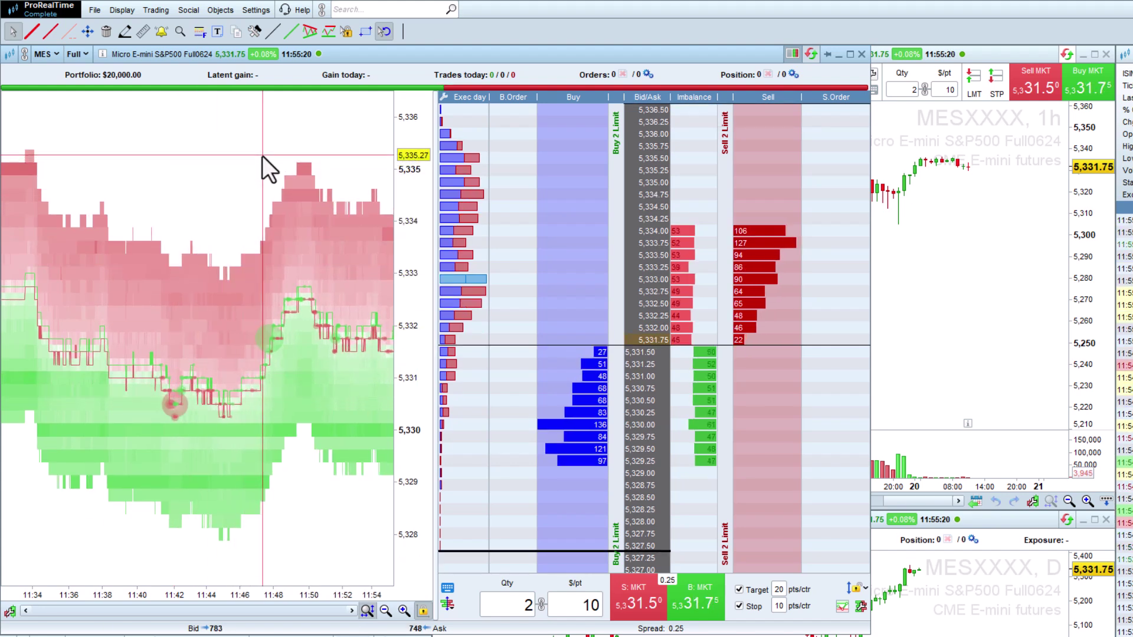
left_click(786, 58)
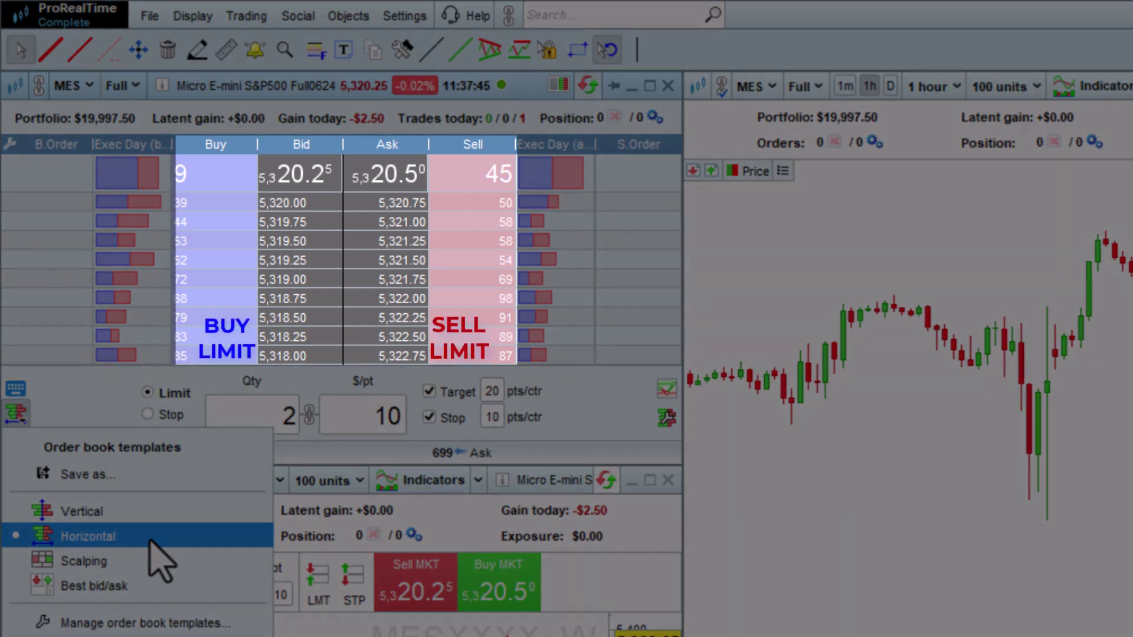
Keep the Horizontal template and switch order placement from Limit to Stop.
left_click(150, 538)
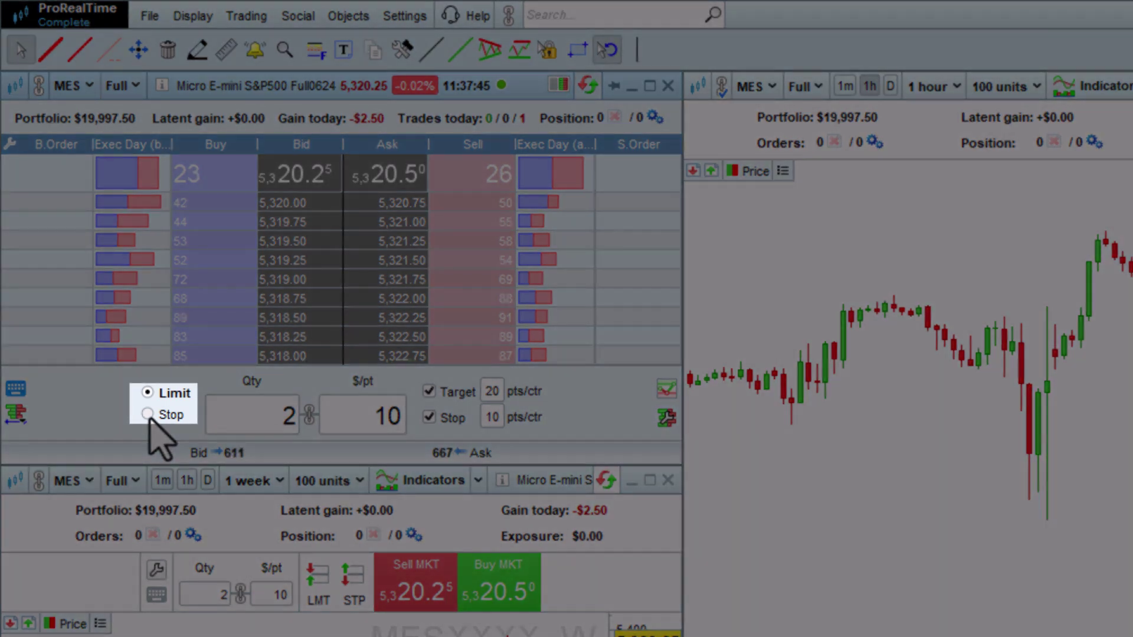
left_click(148, 415)
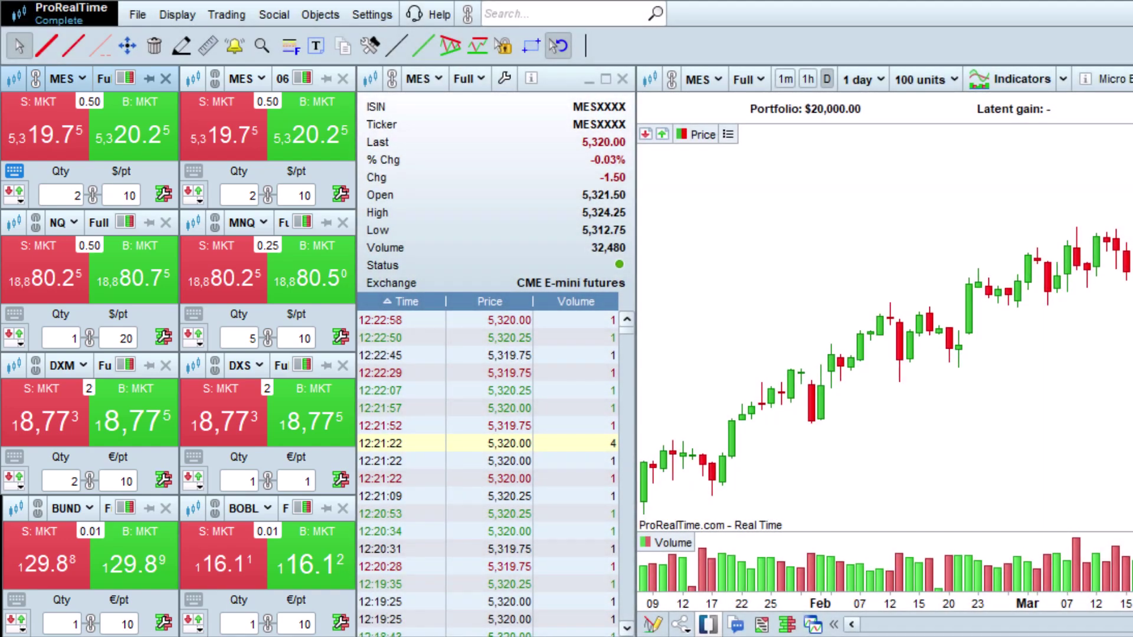
Switch the MES order book to the Scalping template and buy 2 at the ask.
left_click(19, 201)
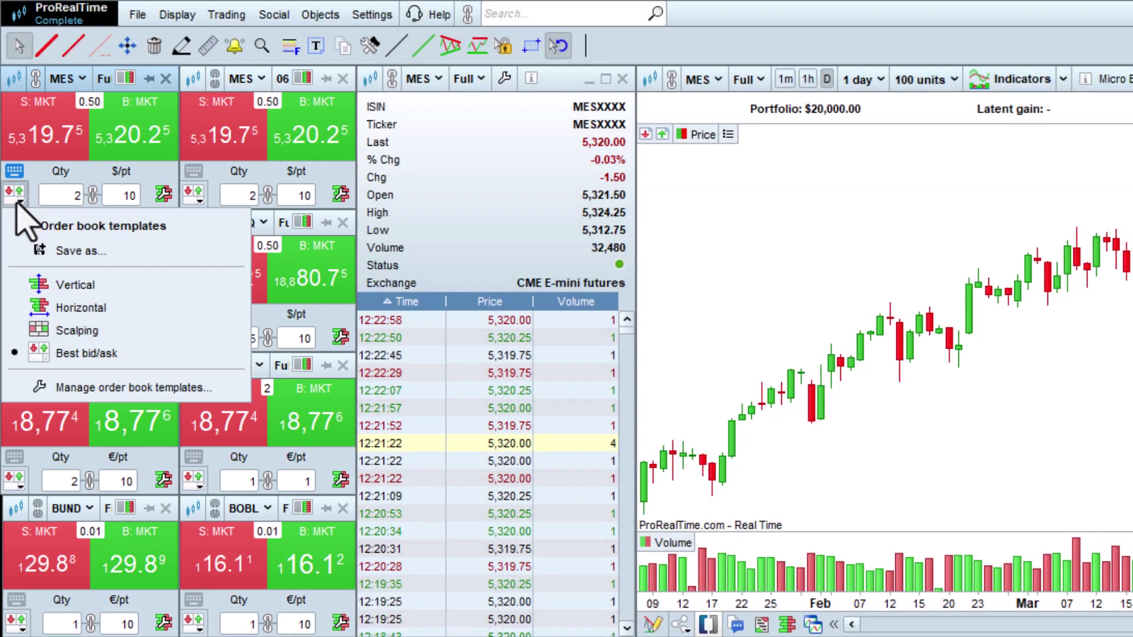
left_click(112, 335)
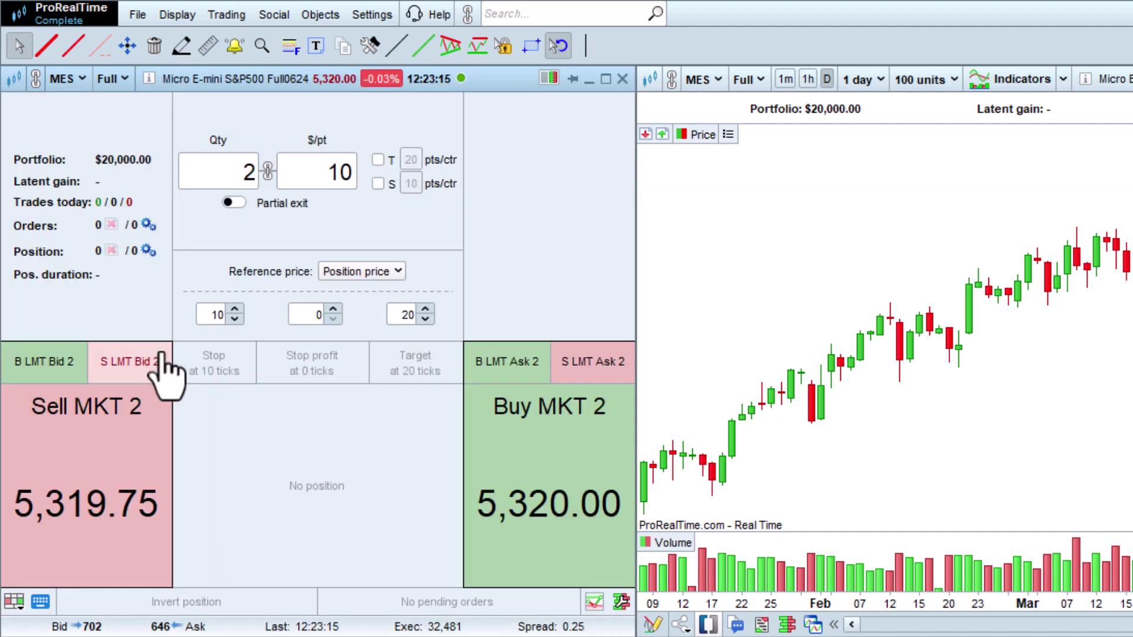
left_click(508, 366)
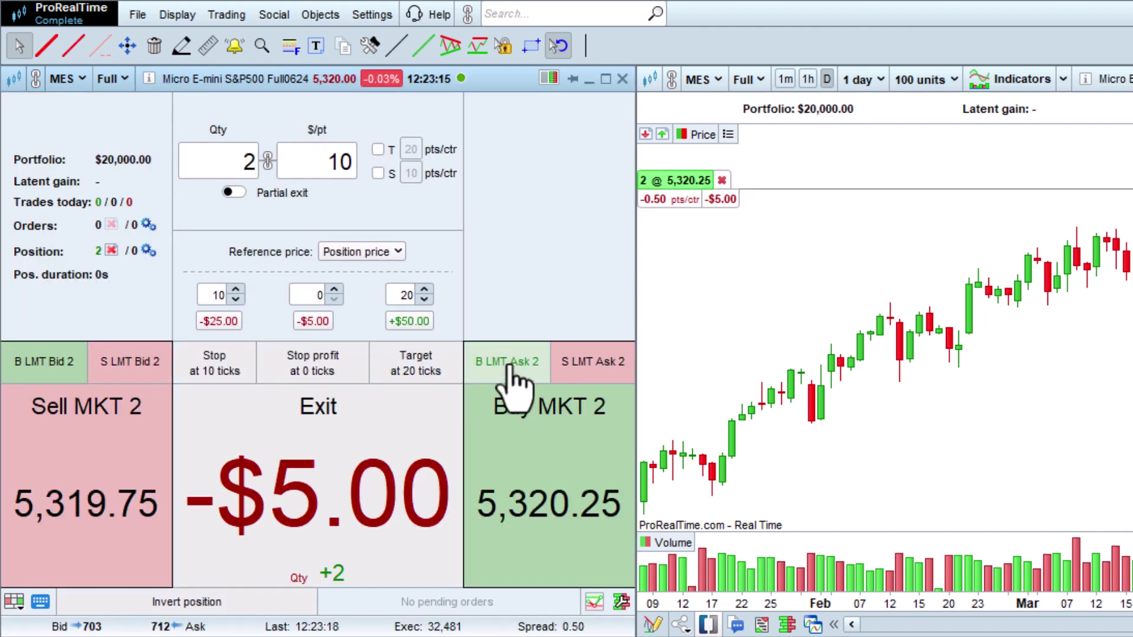
Add a 10-tick stop and a 20-tick target, then exit the position.
left_click(235, 374)
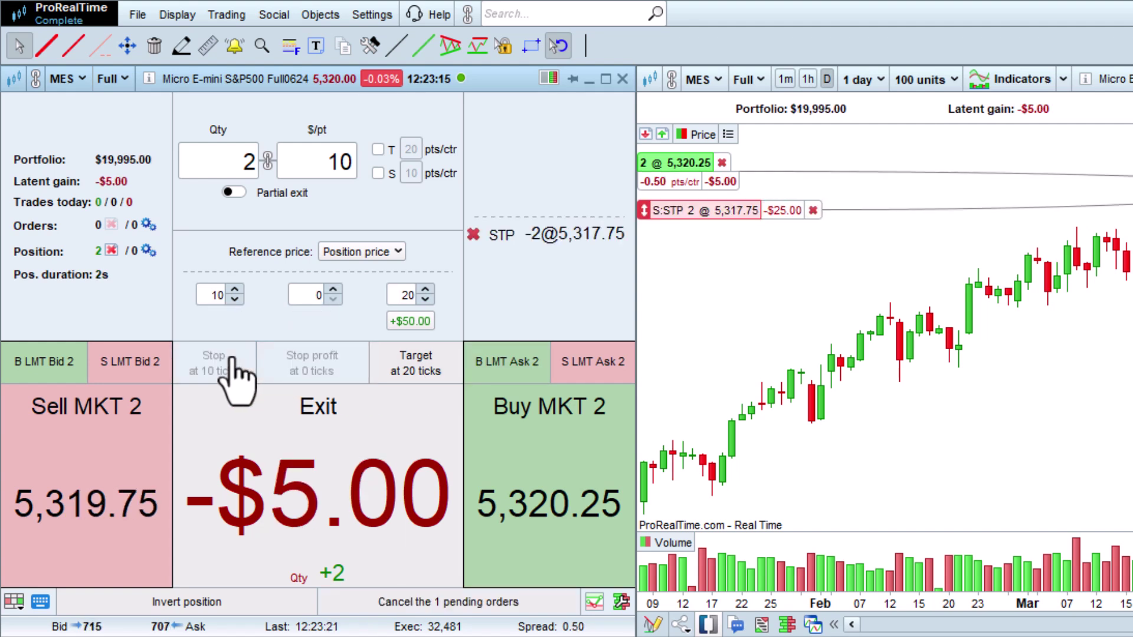
left_click(414, 361)
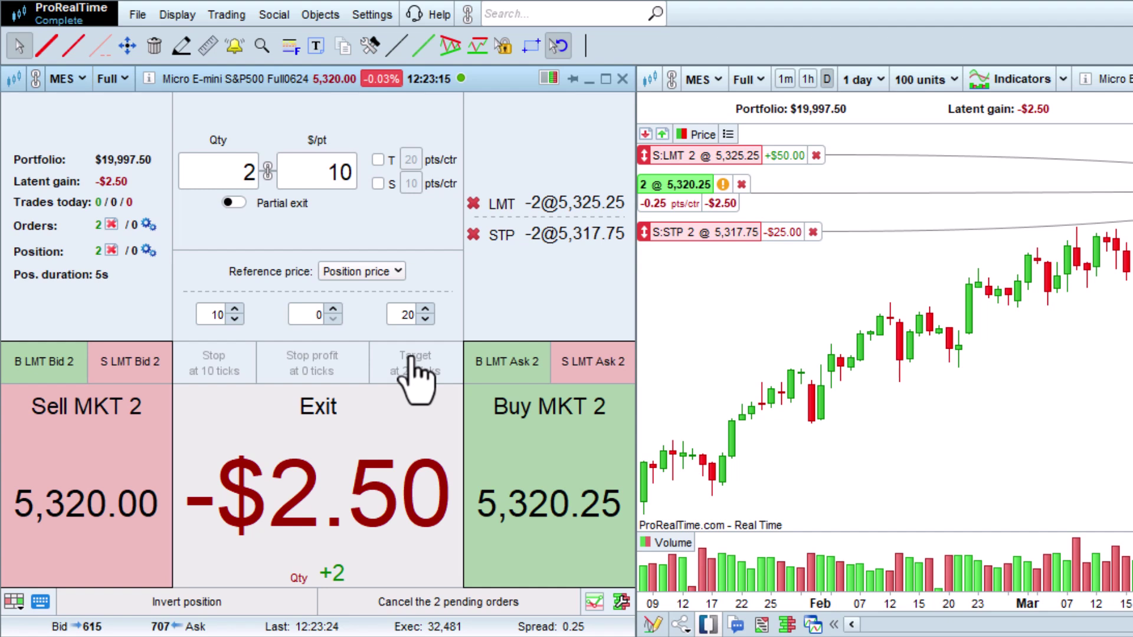
left_click(333, 449)
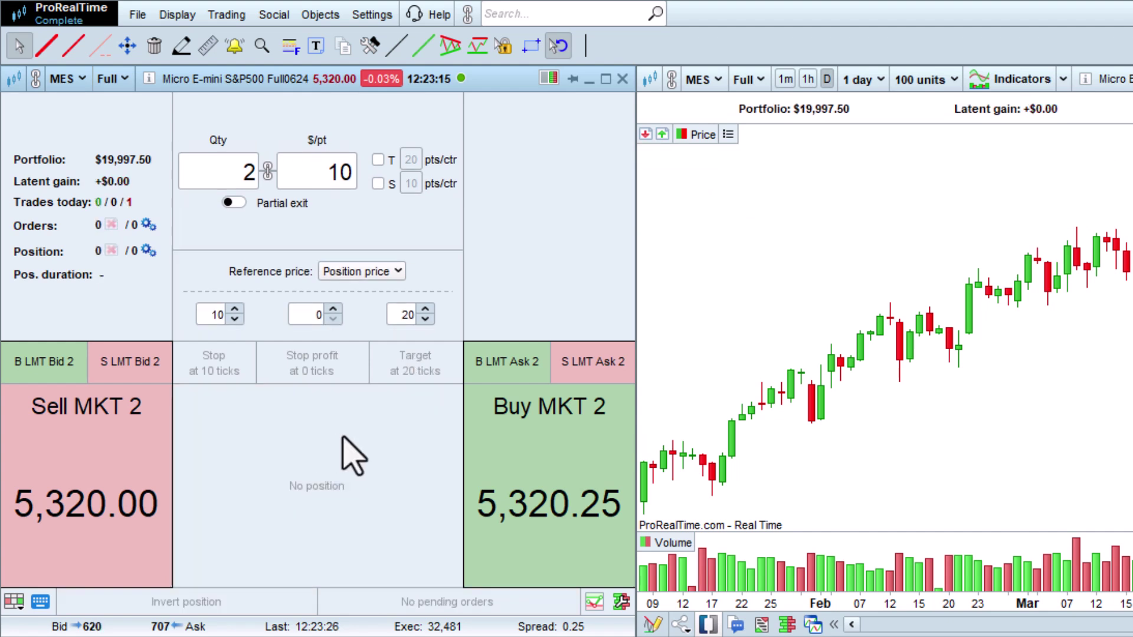